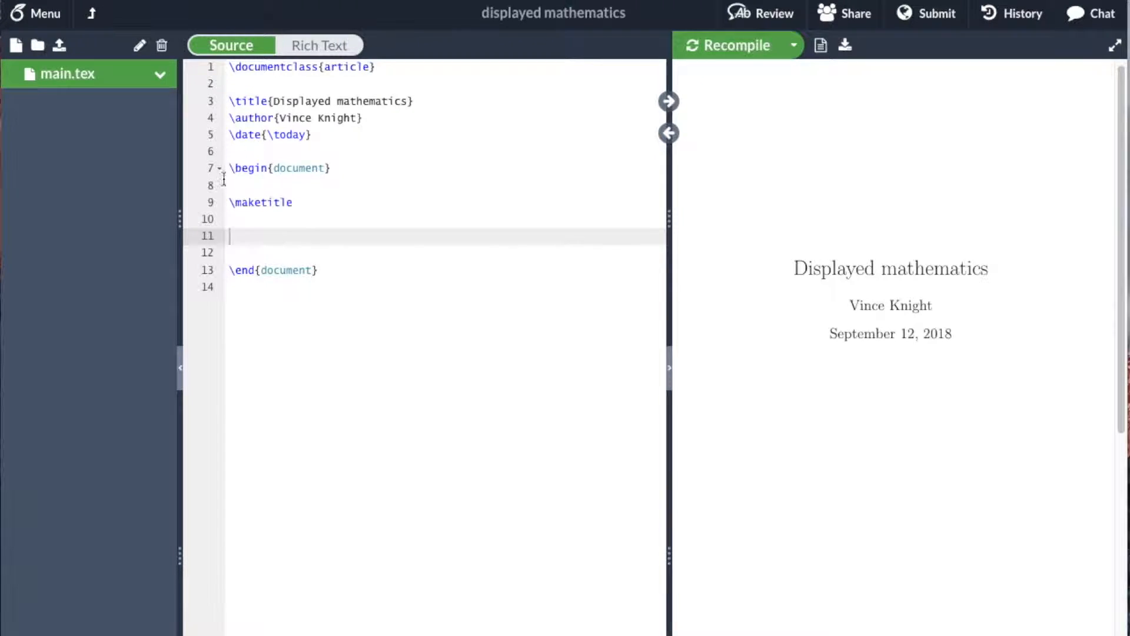
type("Here is")
type(" an integral:")
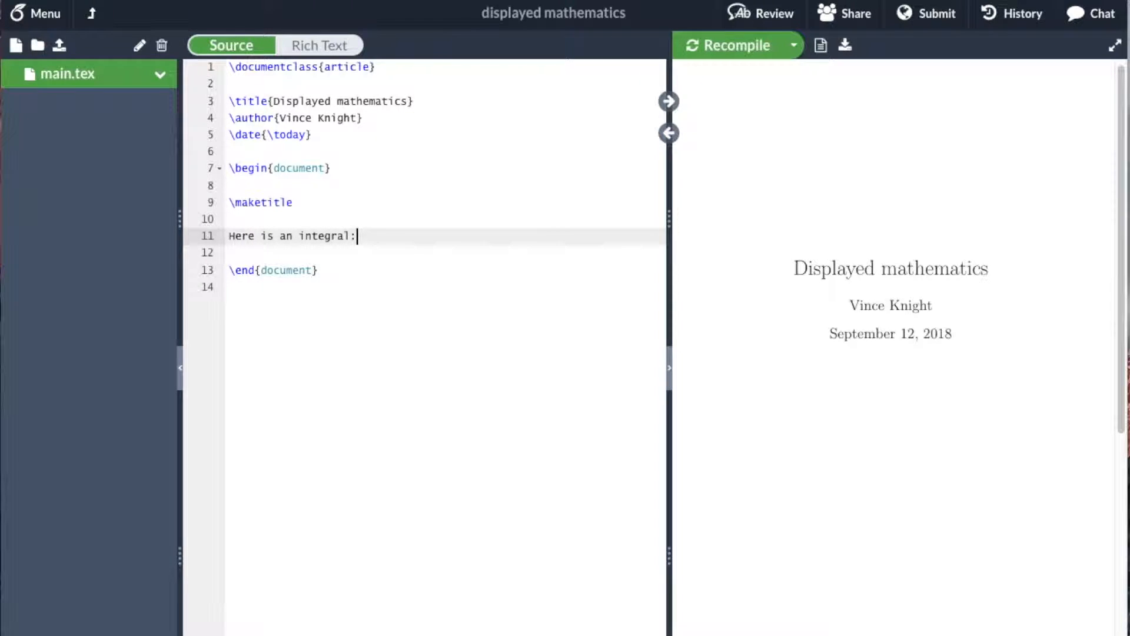
Start a \[ \] display block below "Here is an integral:" with an indented empty formula line.
key("Return")
key("Return")
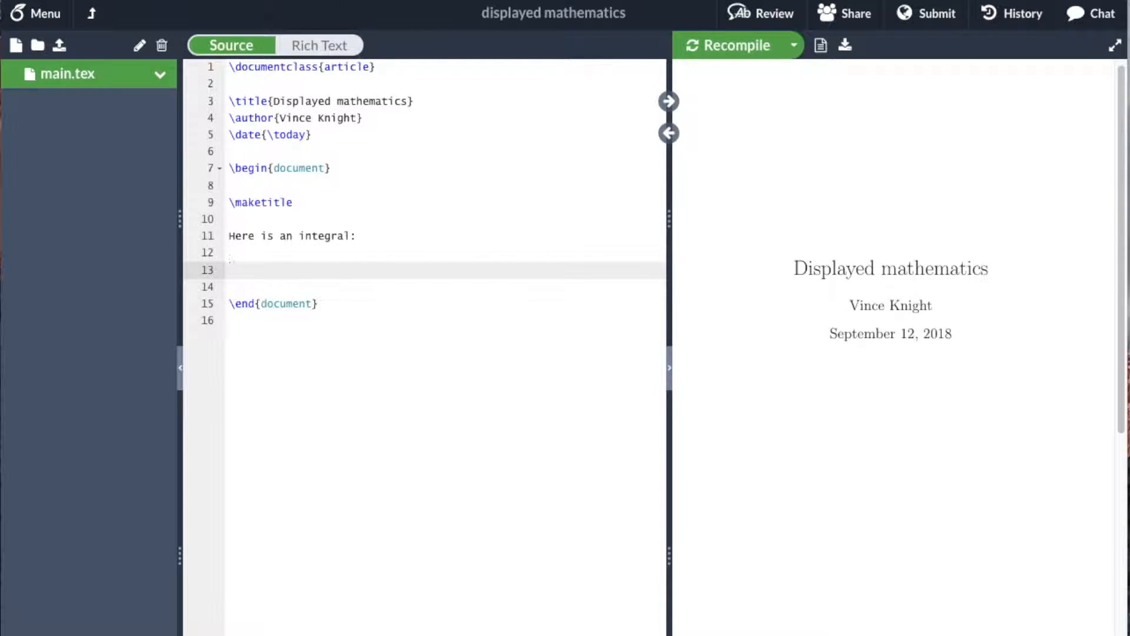
type("\\[")
key("Return")
key("Return")
type("\\]")
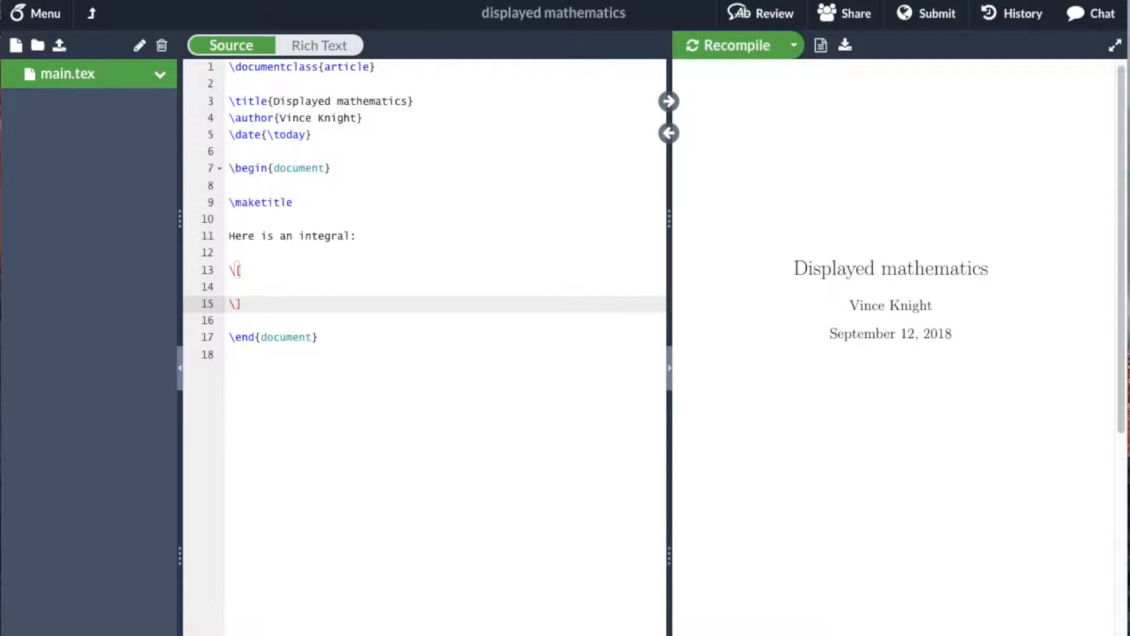
key("Up")
key("Tab")
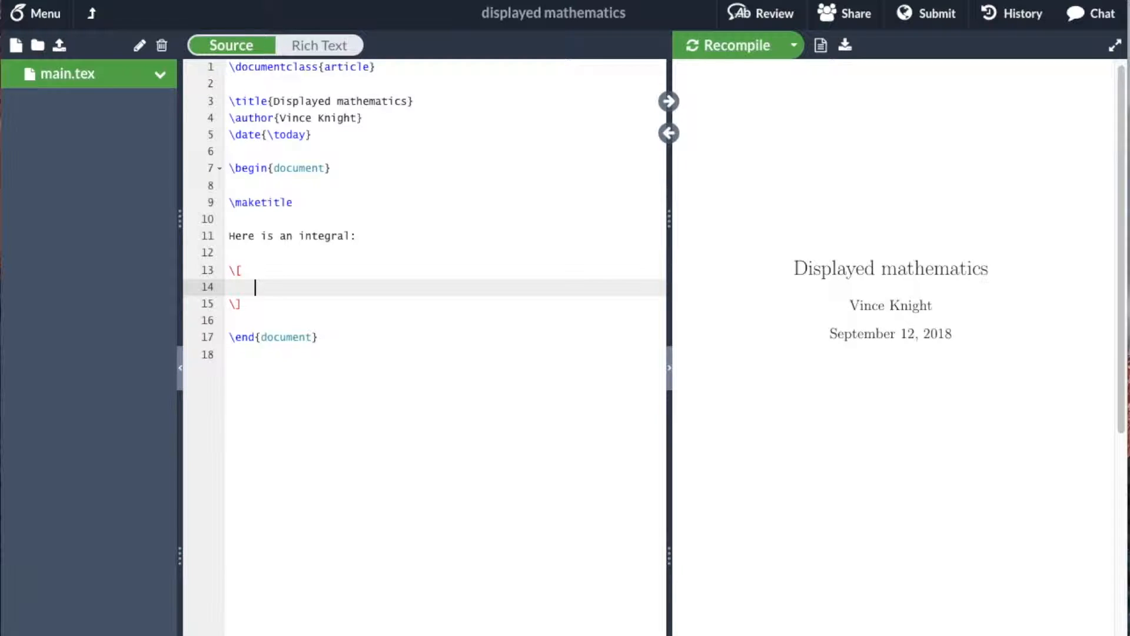
type("\\int")
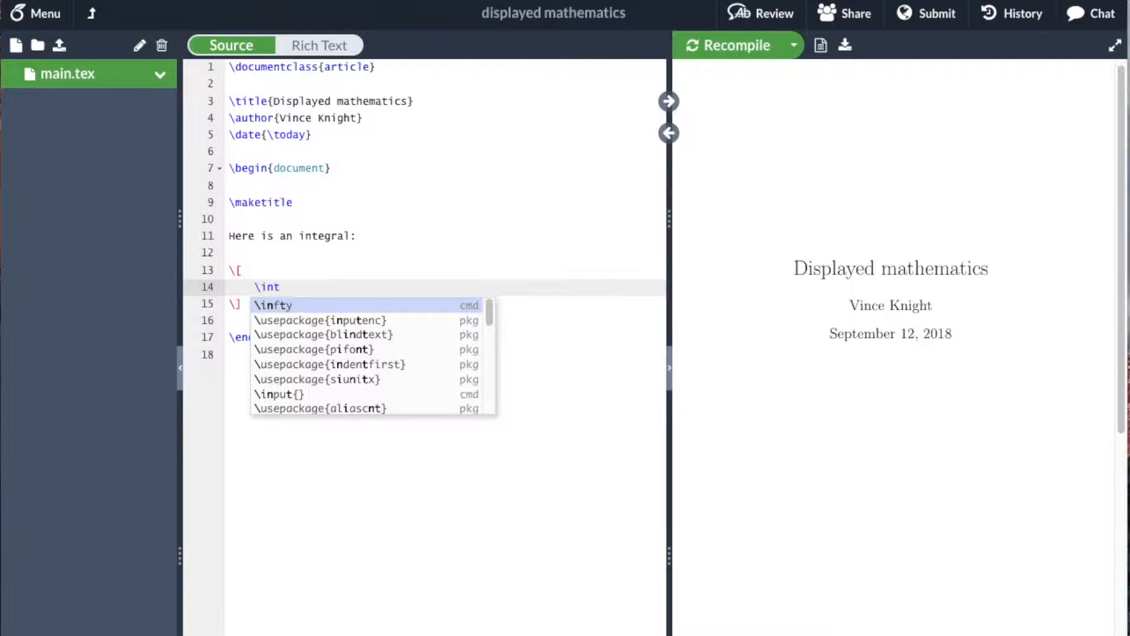
type("_{0}^5")
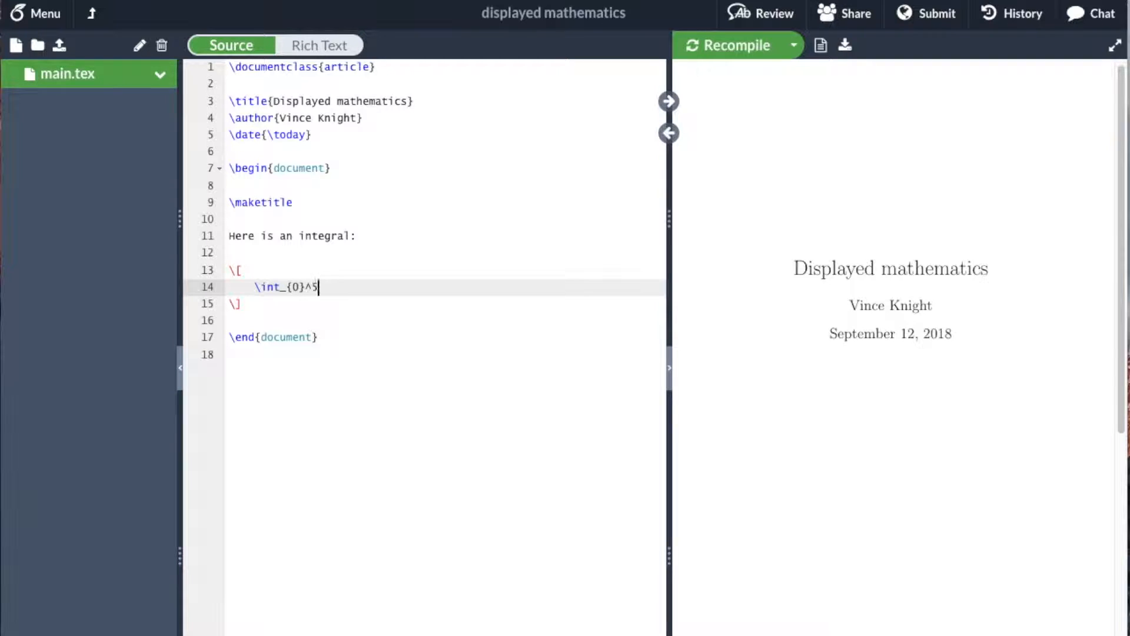
Enter the formula \int_{0}^{5} x^2 dx and leave a blank line after the block.
key("BackSpace")
type("{5}x ^ 2 dx")
key("Down")
key("Return")
key("Return")
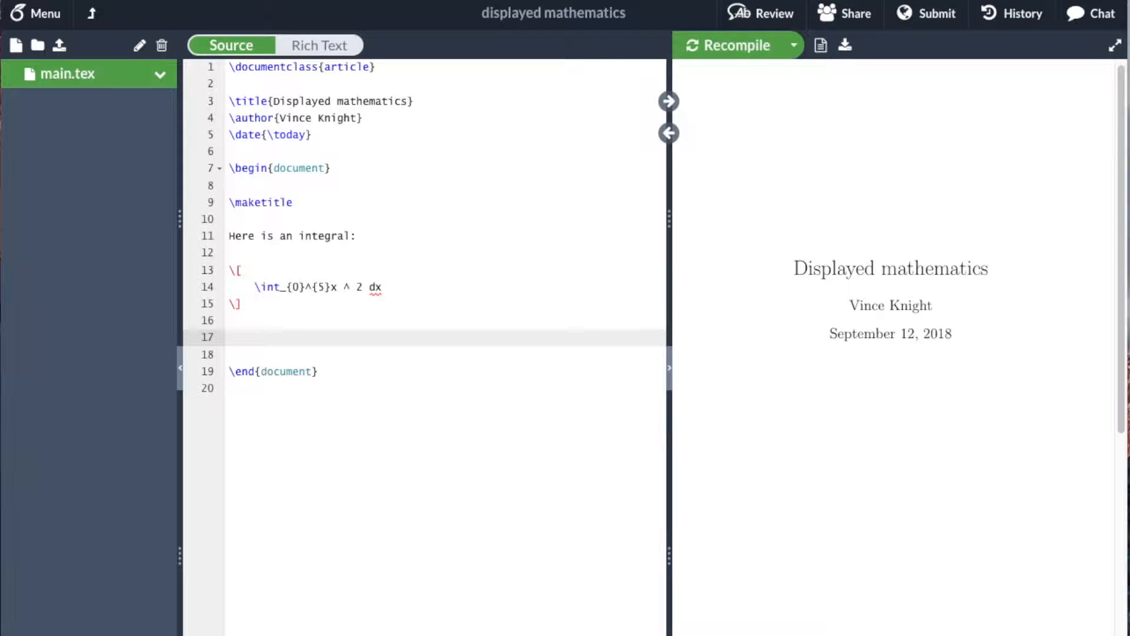
type("Here")
Write the sentence "Here is a summation:" correcting a typo, and start a new line.
key("BackSpace")
key("BackSpace")
type("e")
key("BackSpace")
type("re is a summatio")
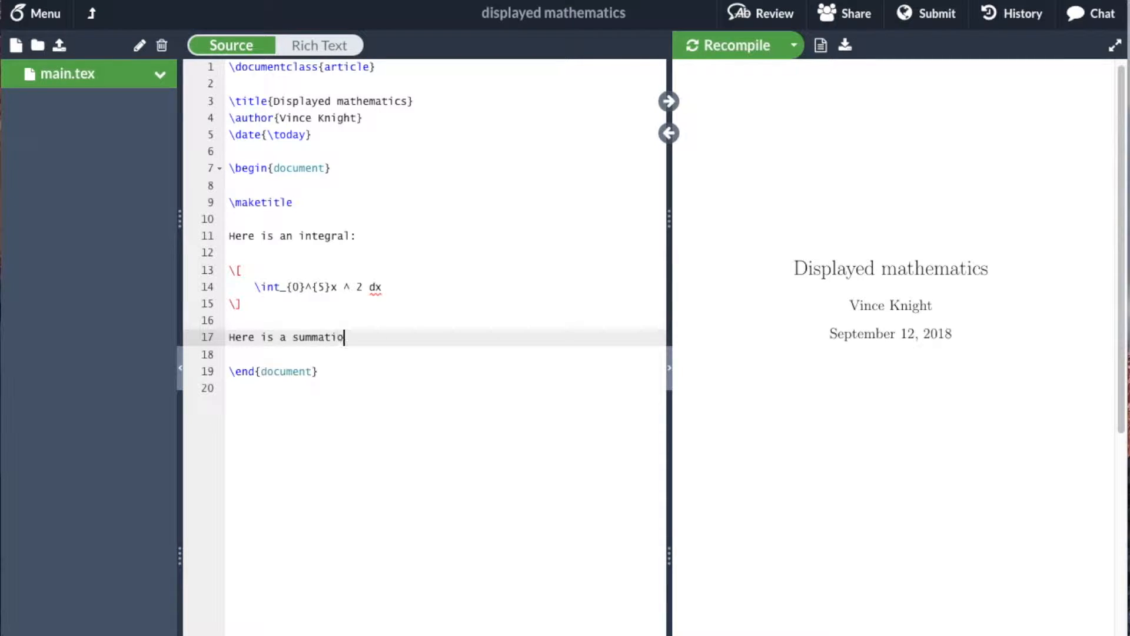
type("n:")
key("Return")
key("Return")
type("$$")
Create an empty $$ $$ display block and move to its indented middle line.
key("Return")
key("Return")
type("$$")
key("Up")
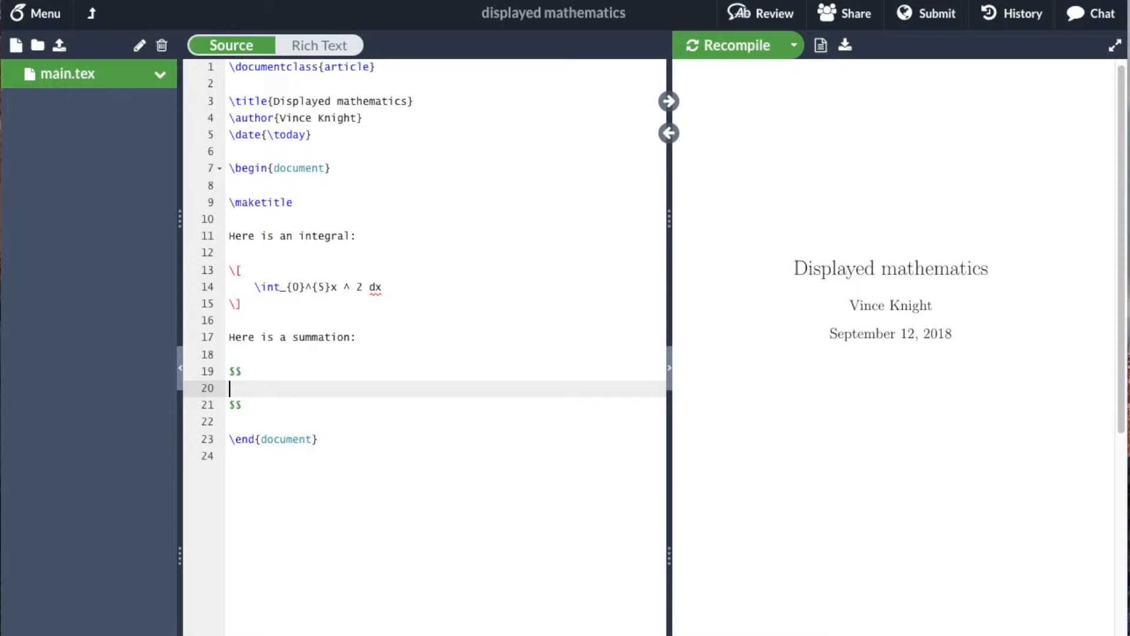
key("Tab")
type("\\sum_{")
type("i=1}")
type("^{n}i =")
Write the formula \sum_{i=1}^{n} i = \frac{n (n + 1)}{2} using the \frac autocomplete.
key("Left")
key("Left")
key("Left")
key("Right")
key("Right")
key("Right")
type("rac")
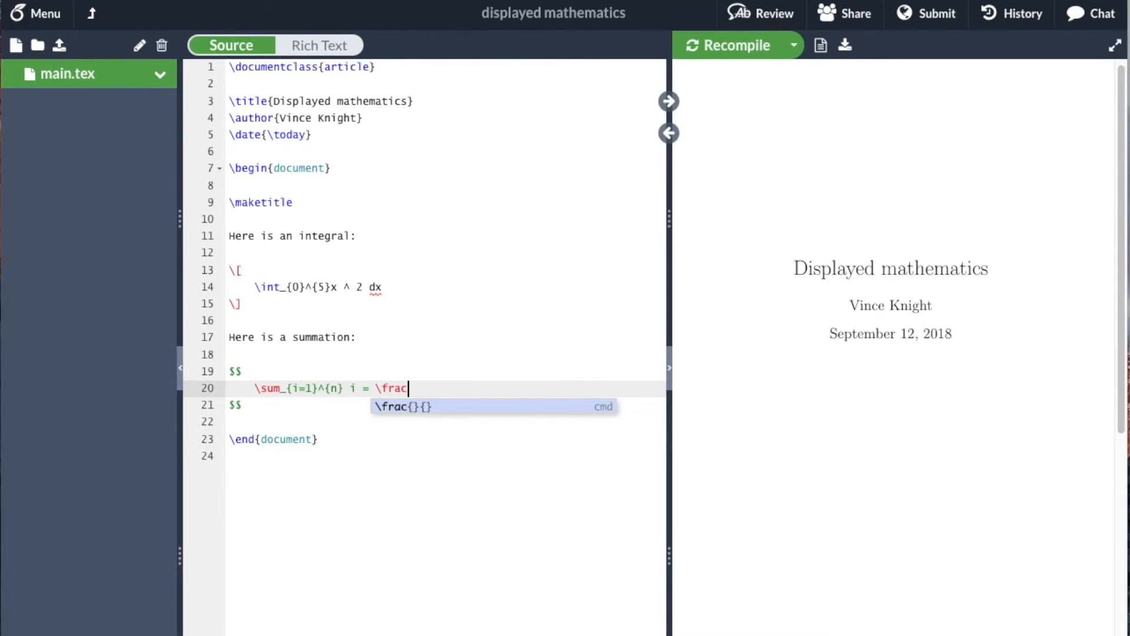
type("{}{}")
key("Left")
key("Left")
key("Left")
type("n")
type(" (n +")
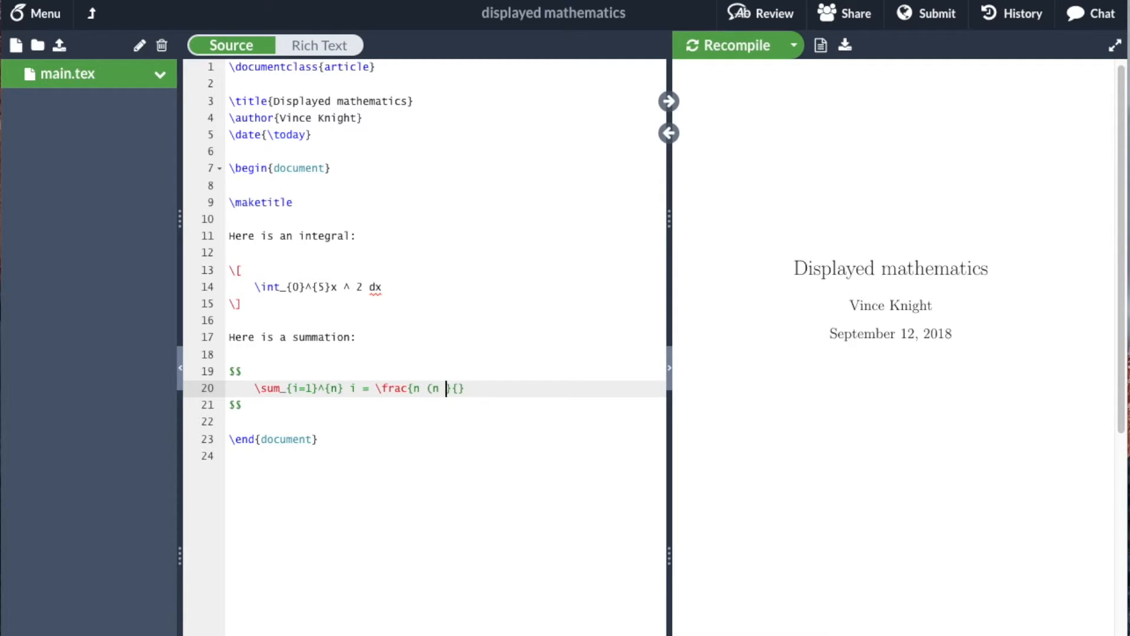
type(" 1)")
key("Right")
key("Right")
type("2")
Recompile the document so the PDF preview shows both displayed formulas.
left_click(723, 40)
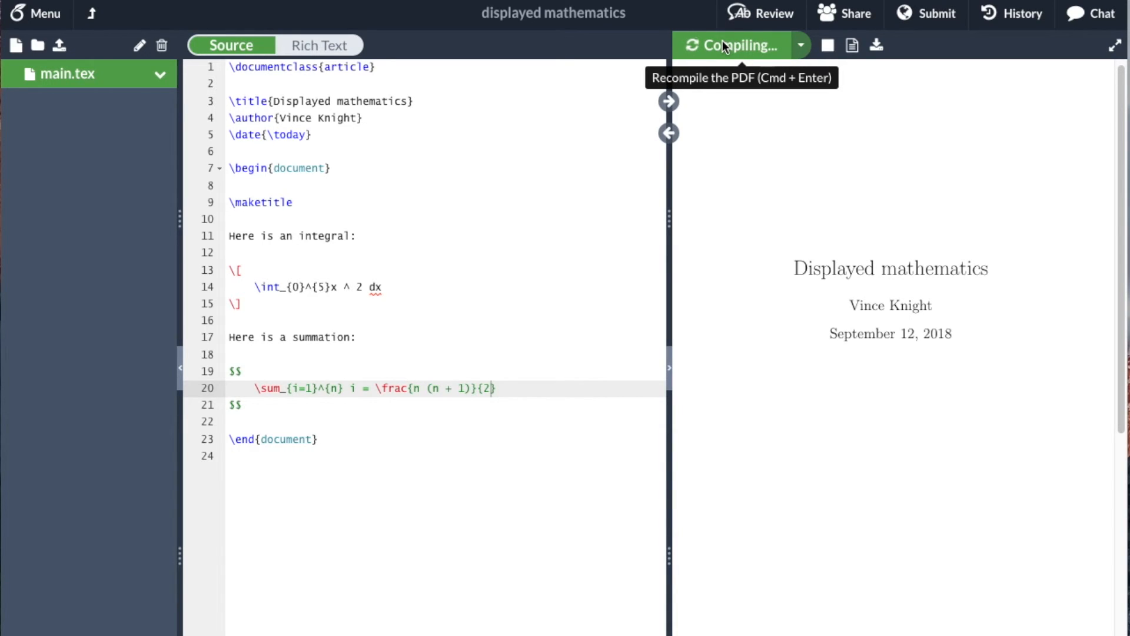